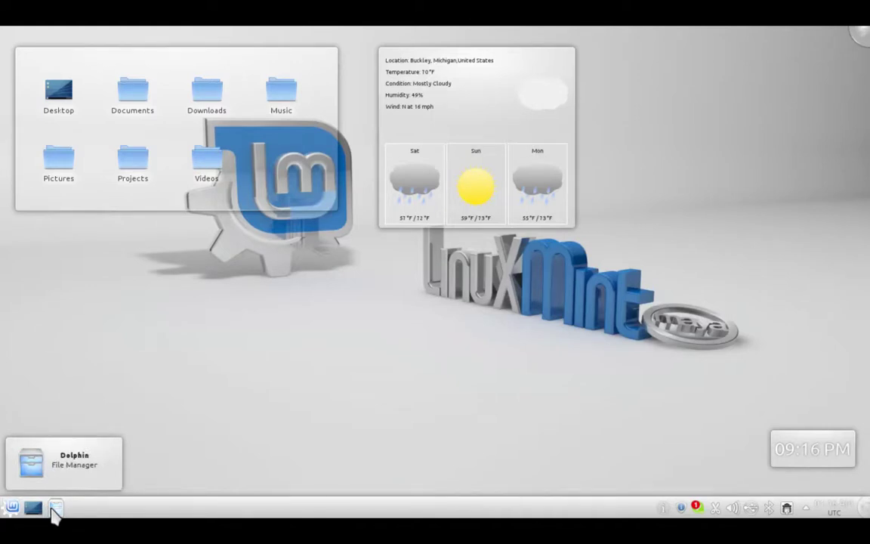
View the August 2012 calendar from the desktop clock and close it again.
click(53, 507)
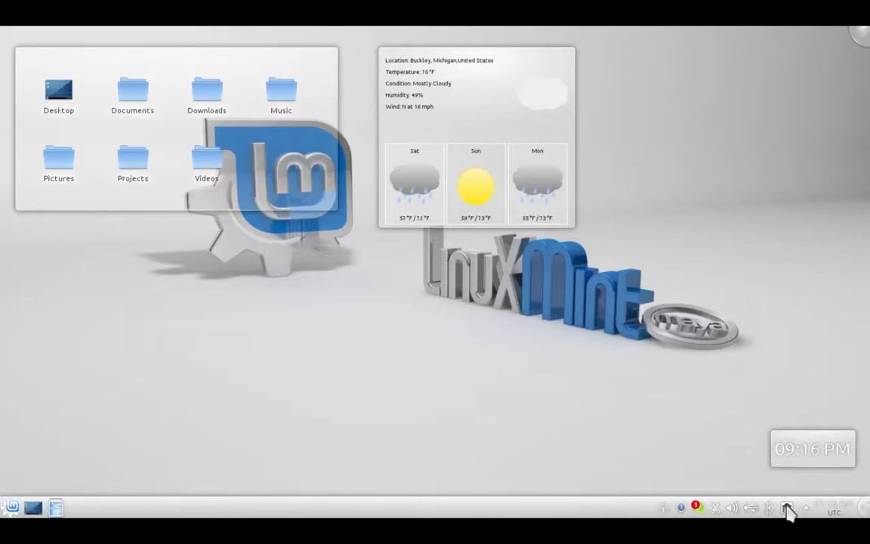
mouse_move(825, 508)
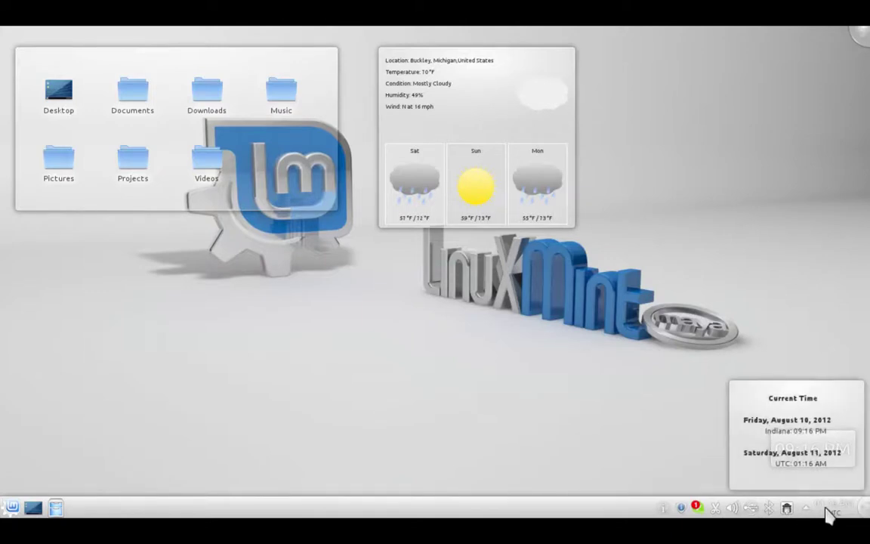
click(829, 513)
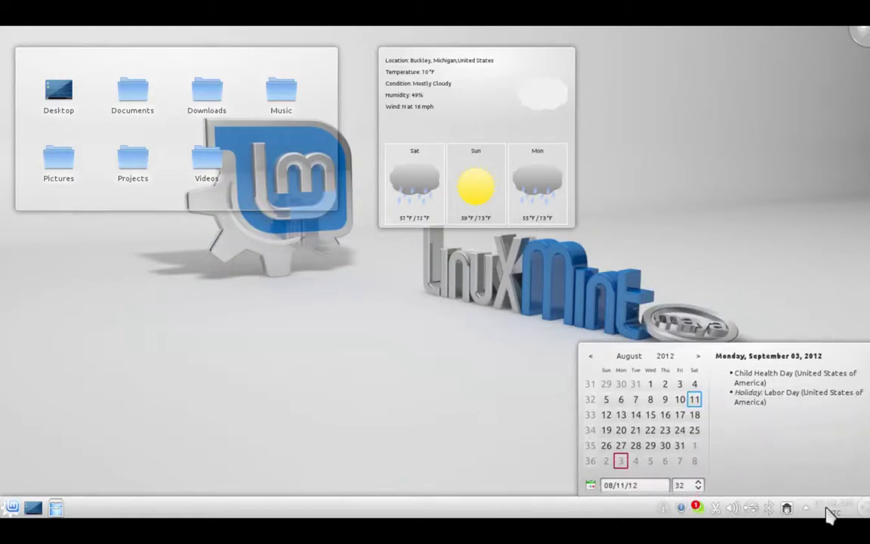
click(827, 513)
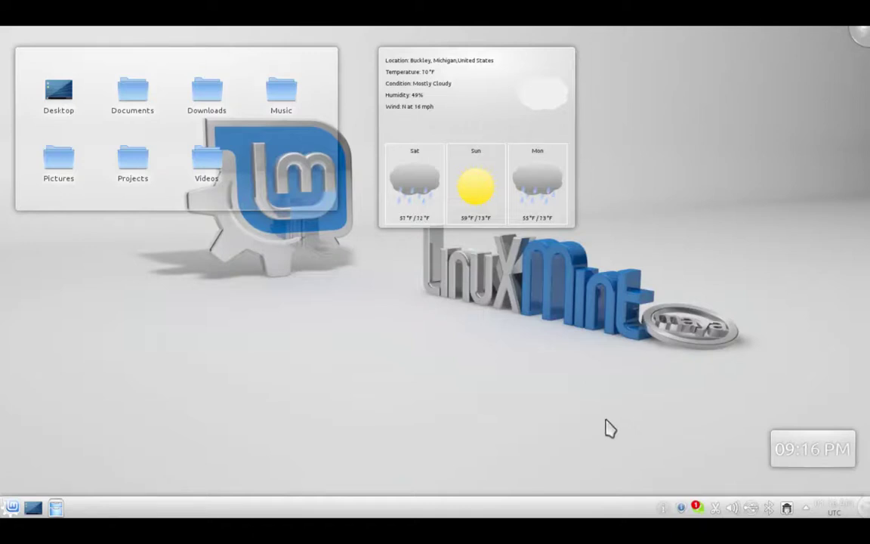
Look over the desktop toolbox's options for panels, widgets and activities, and close it.
mouse_move(278, 175)
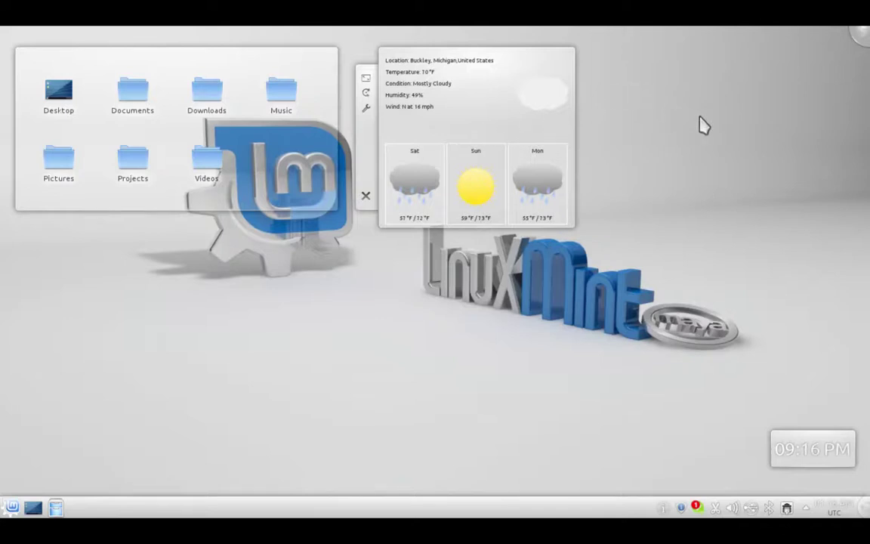
click(862, 36)
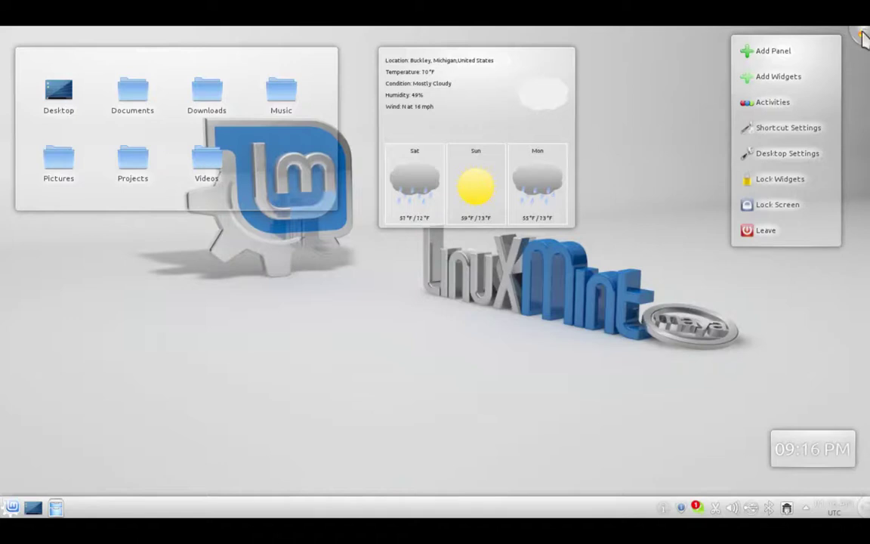
click(862, 37)
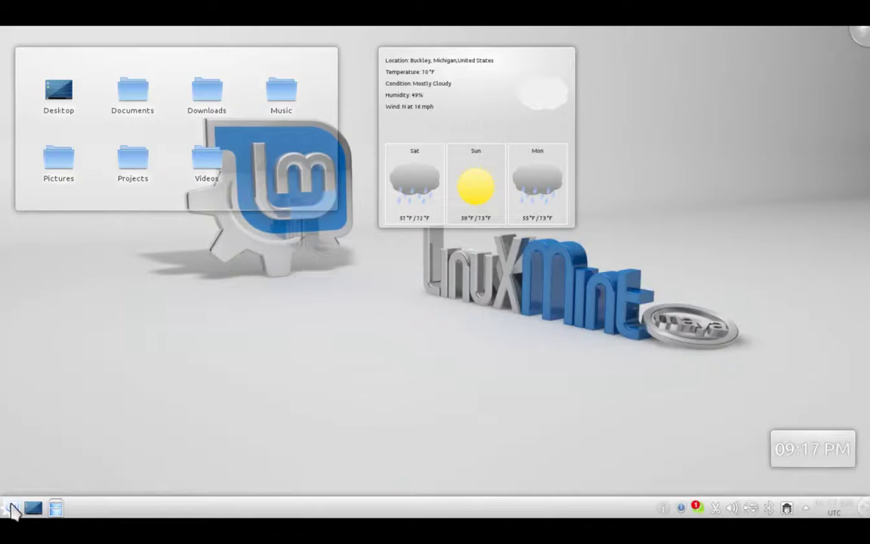
Look through the full list of installed Internet applications in the application launcher.
click(13, 510)
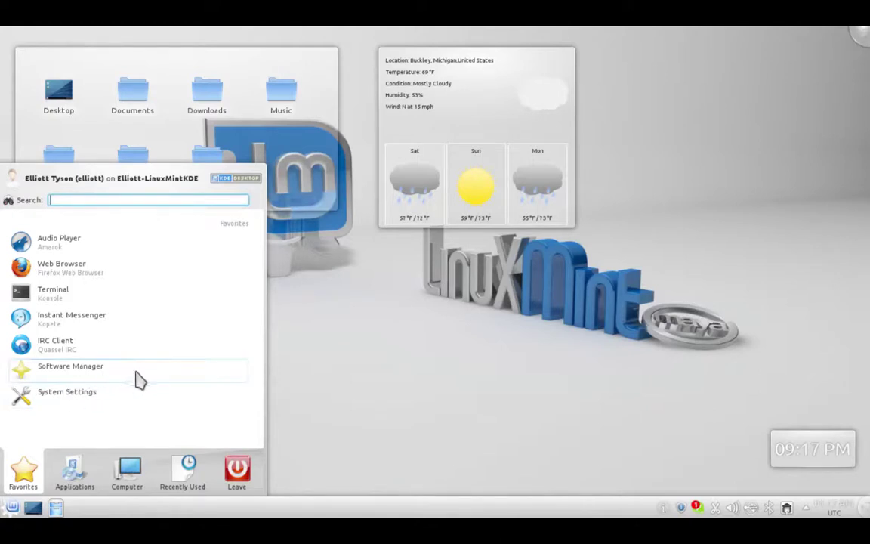
mouse_move(64, 477)
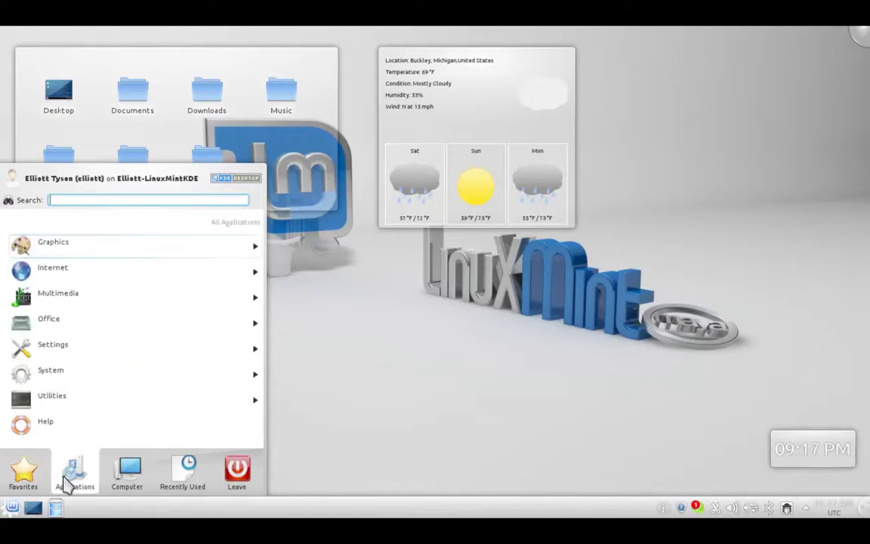
mouse_move(64, 477)
mouse_down()
mouse_move(85, 356)
mouse_move(65, 404)
mouse_move(73, 467)
mouse_up()
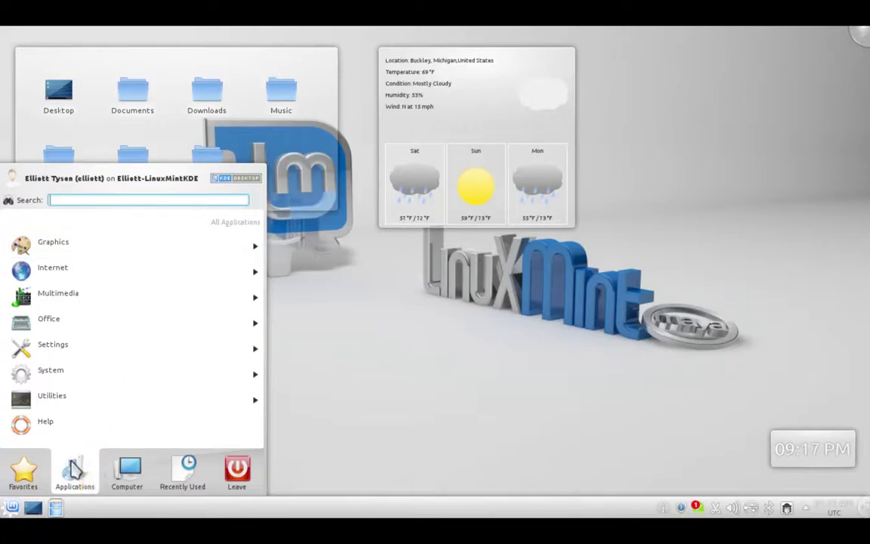
click(145, 276)
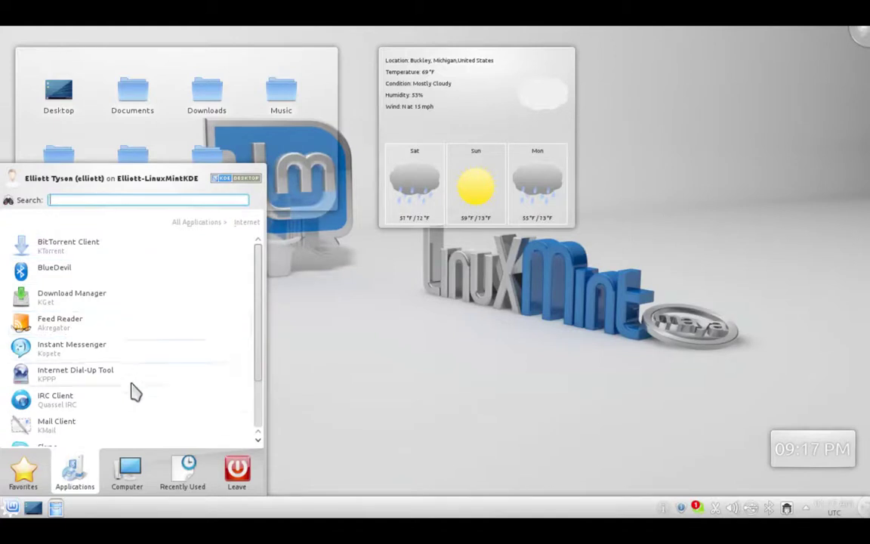
scroll(125, 405, down, 3)
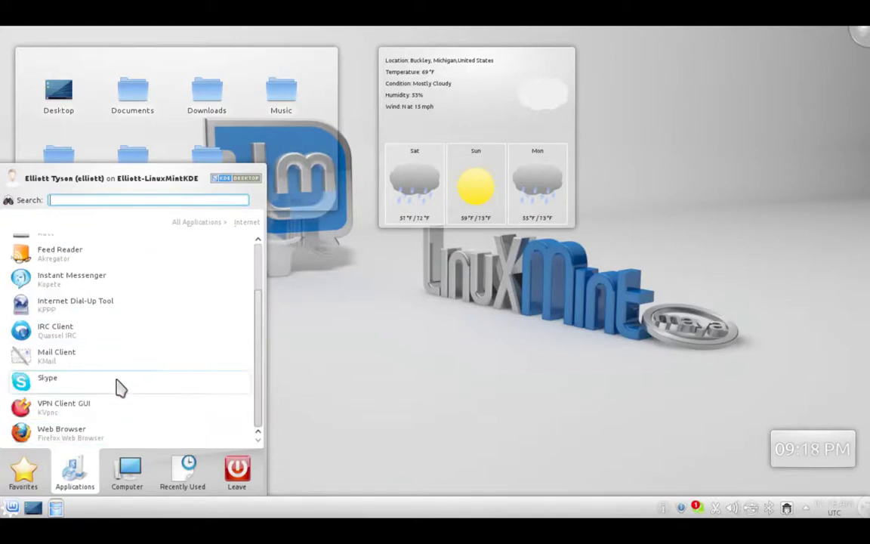
scroll(118, 389, up, 2)
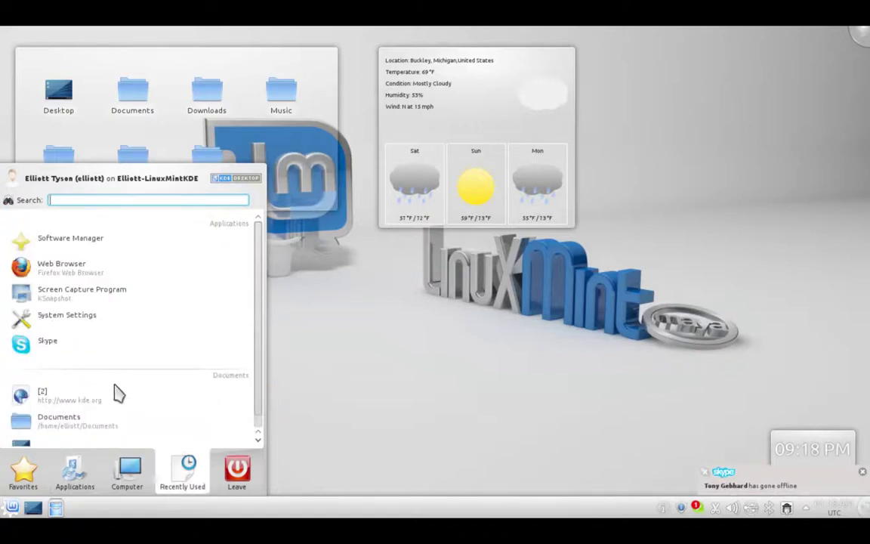
mouse_move(72, 466)
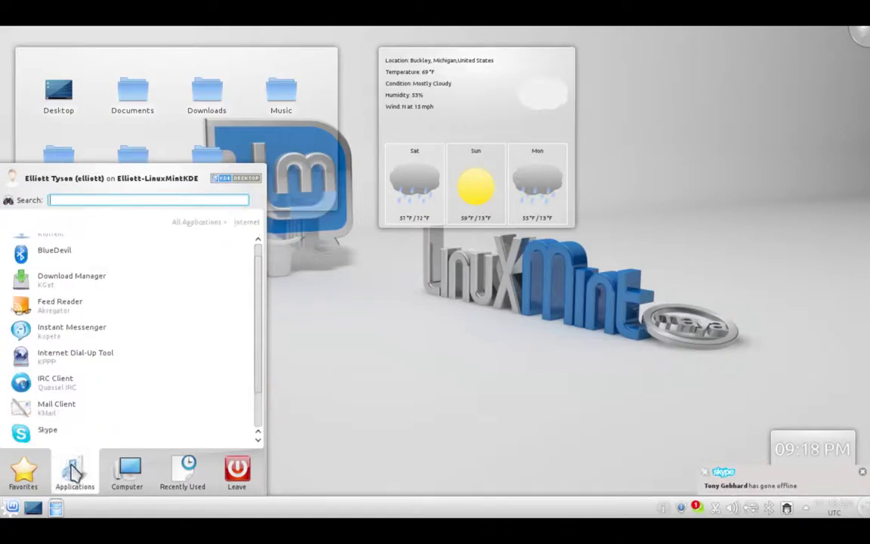
scroll(121, 318, up, 1)
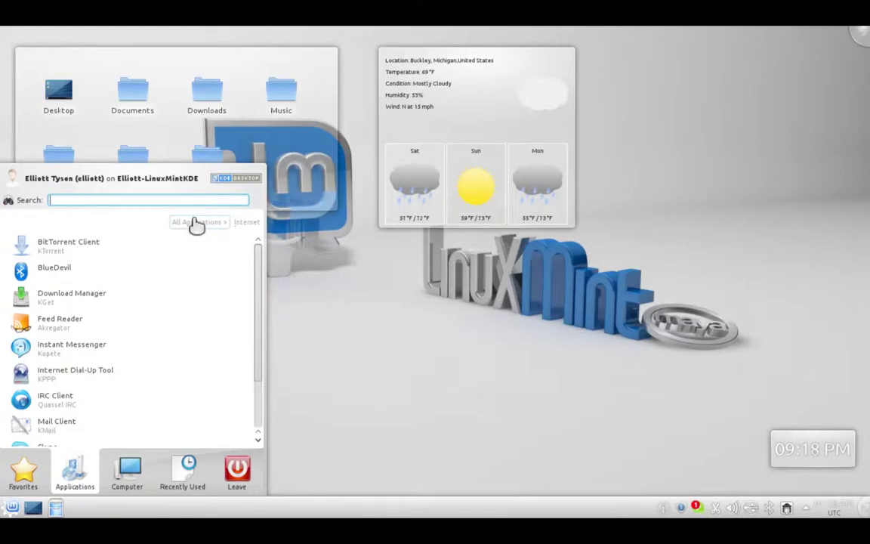
View the installed applications in the Multimedia category and in the Office category.
click(195, 222)
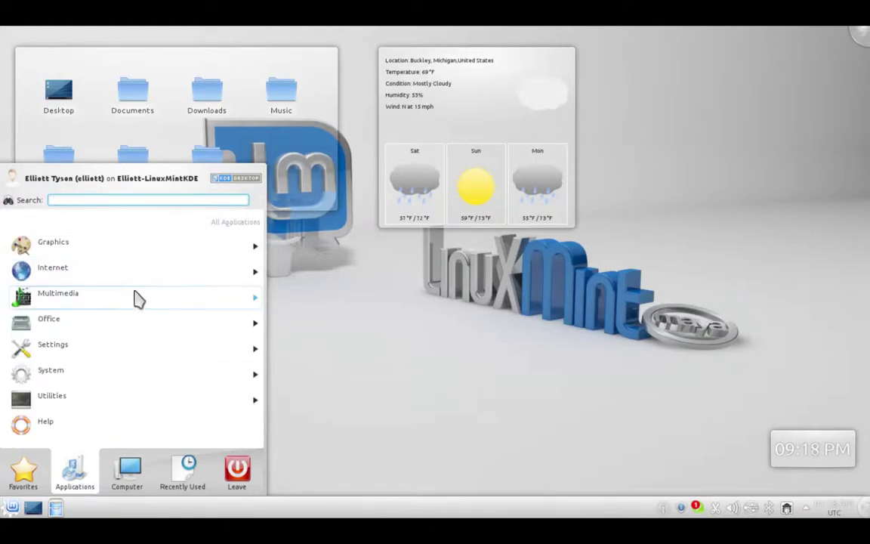
click(139, 299)
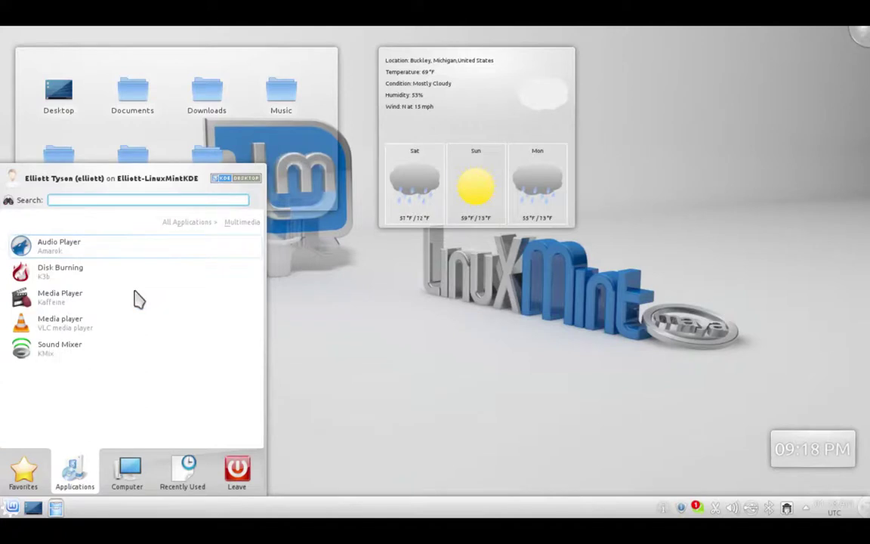
click(185, 224)
click(107, 329)
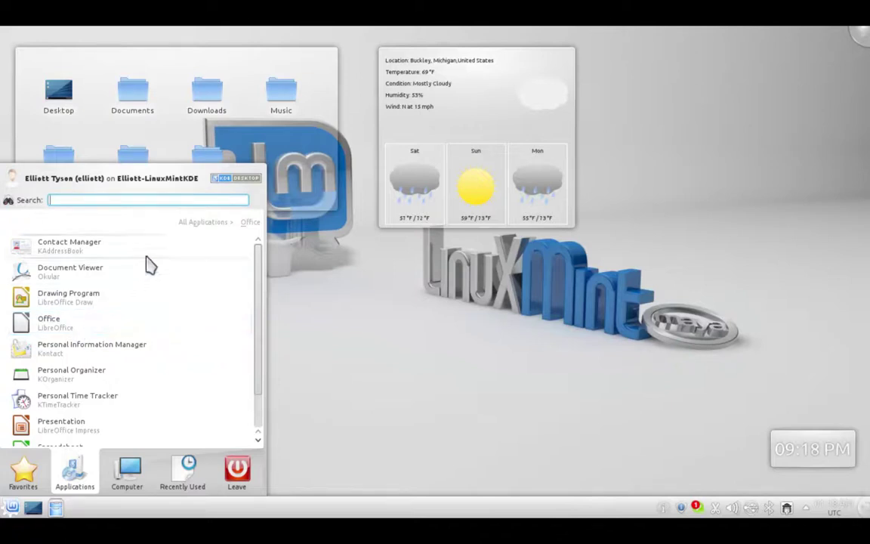
View the tools listed in the Settings category and in the System category of the application launcher.
click(204, 224)
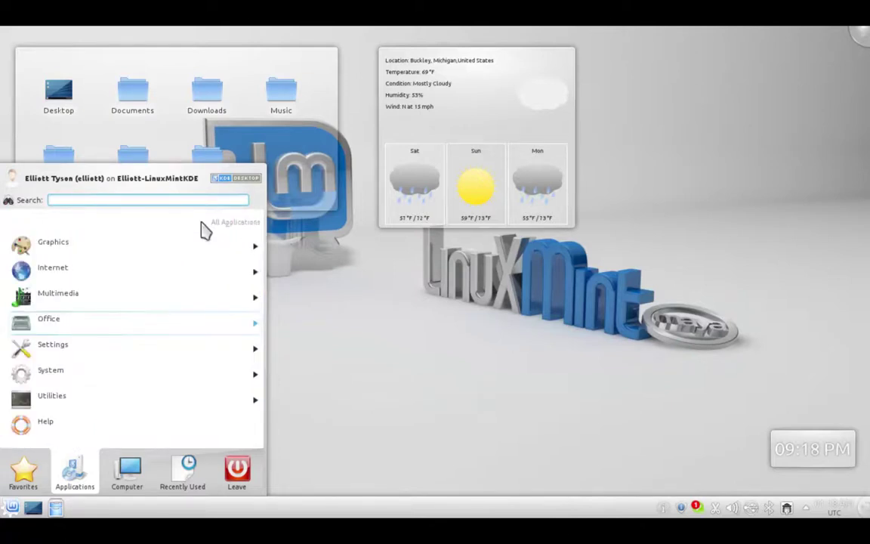
click(108, 353)
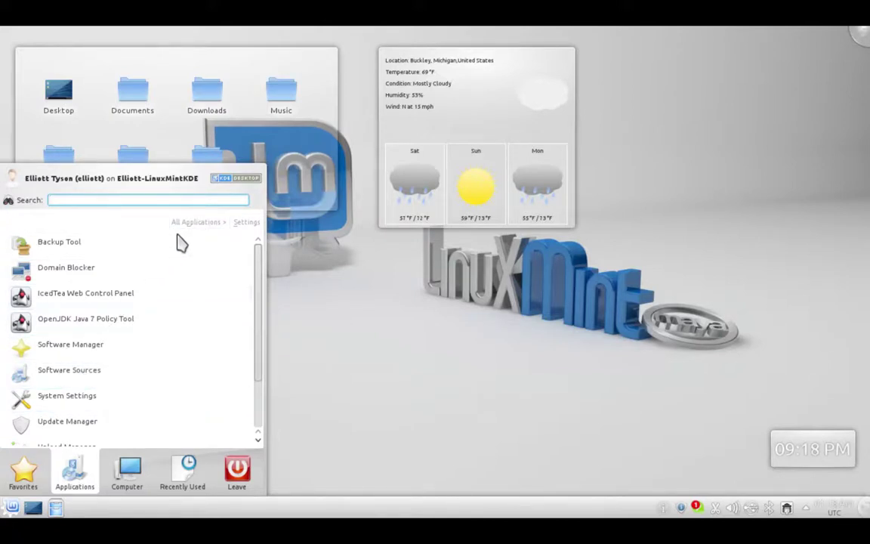
click(197, 223)
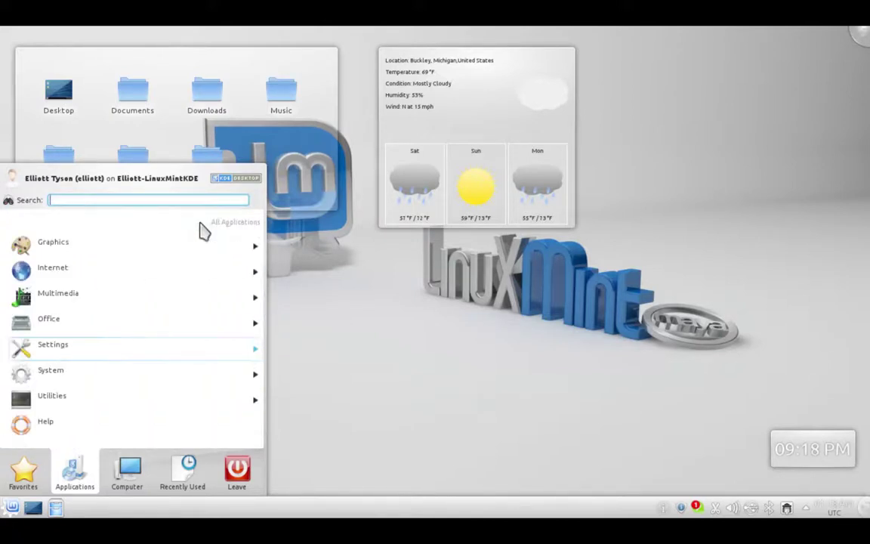
click(99, 382)
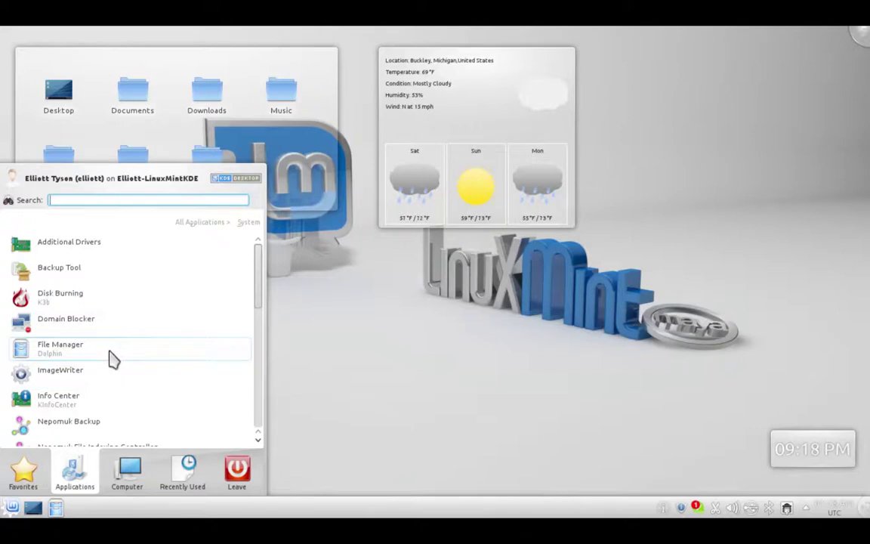
Look through the list of installed programs in the Utilities category.
click(192, 223)
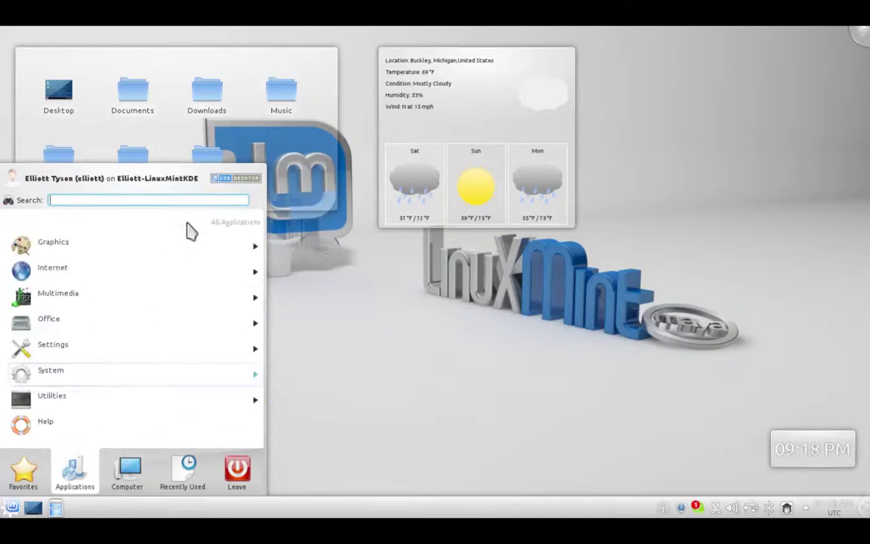
click(111, 401)
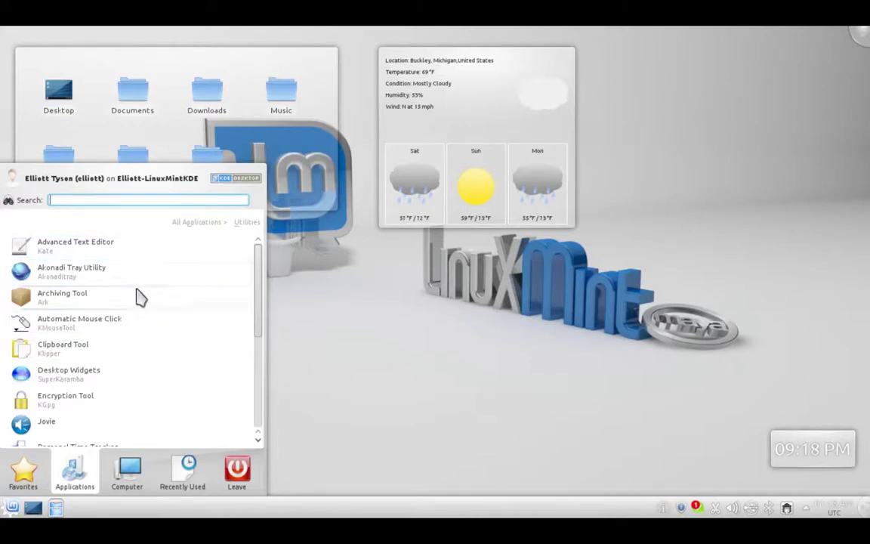
scroll(120, 374, down, 4)
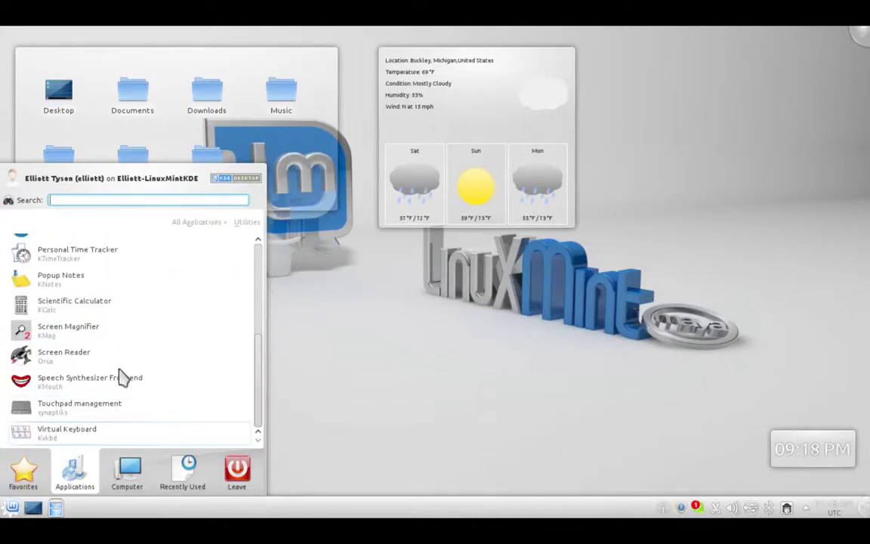
scroll(119, 361, up, 1)
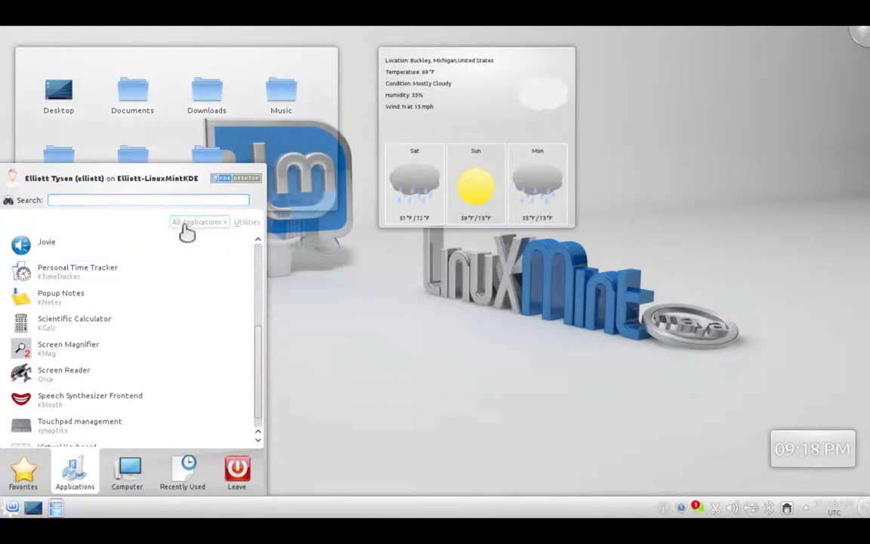
View the KDE Help Center's start page in an enlarged window and close the Help Center.
click(185, 227)
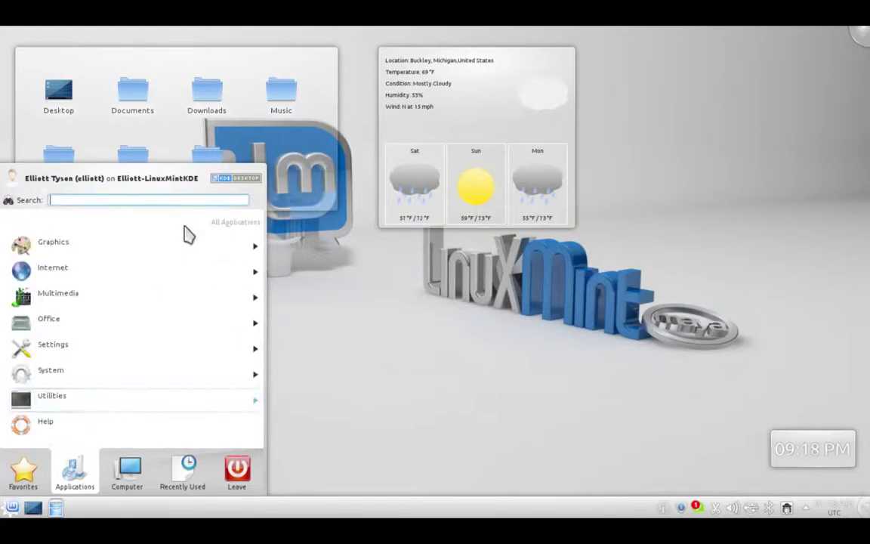
click(131, 432)
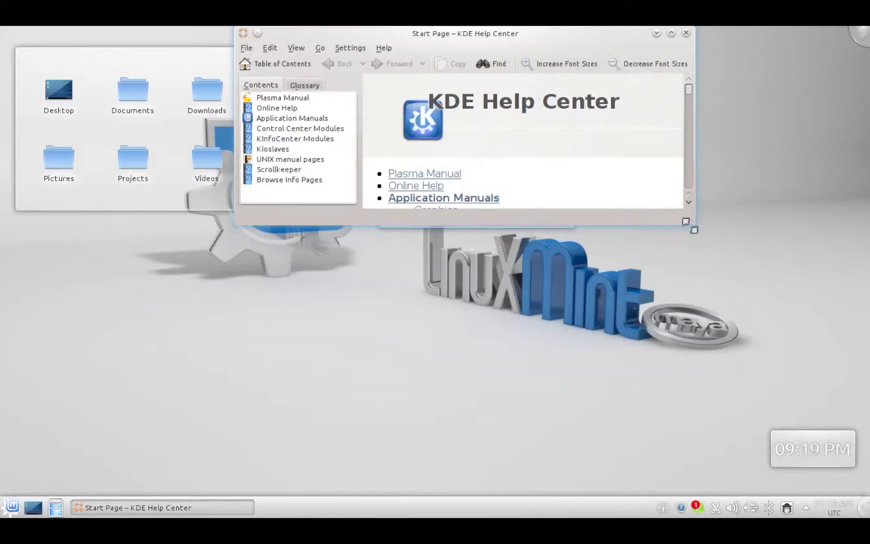
drag(694, 229, 753, 484)
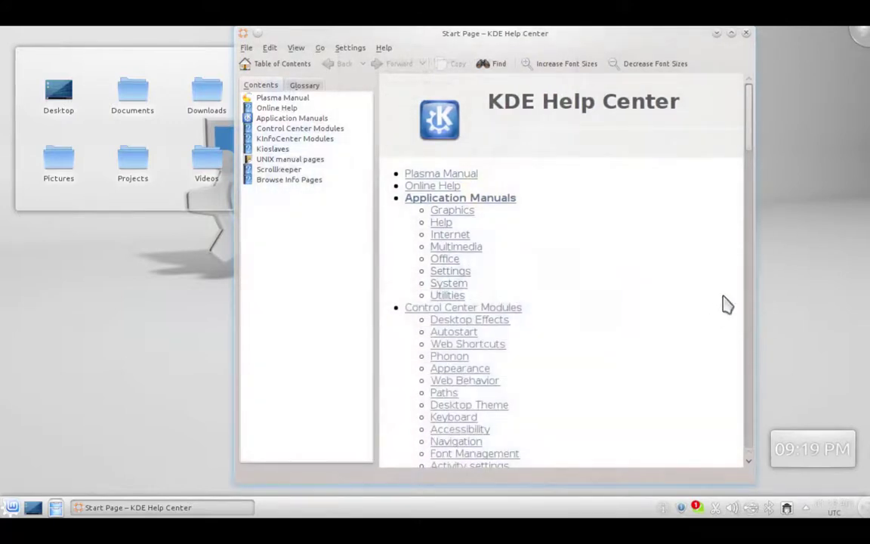
click(747, 33)
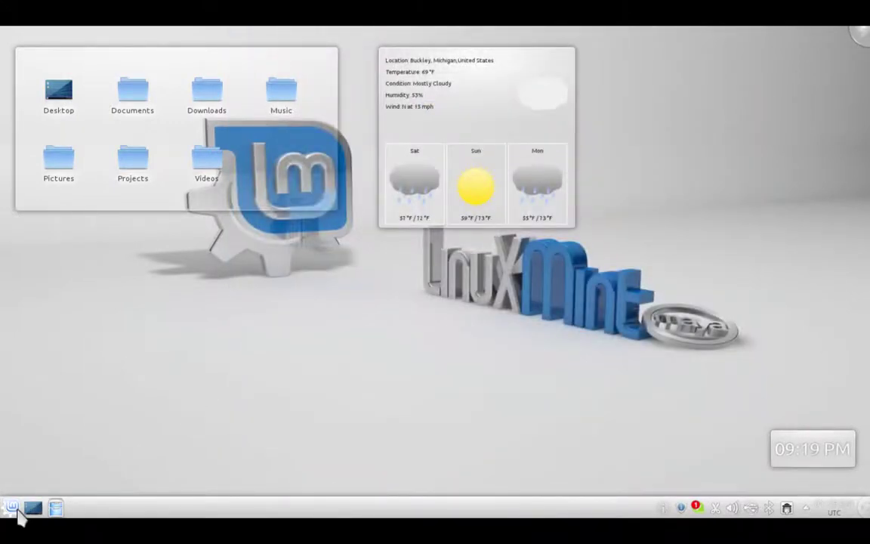
Examine the application launcher's Computer entries and its recently used applications and documents.
click(12, 508)
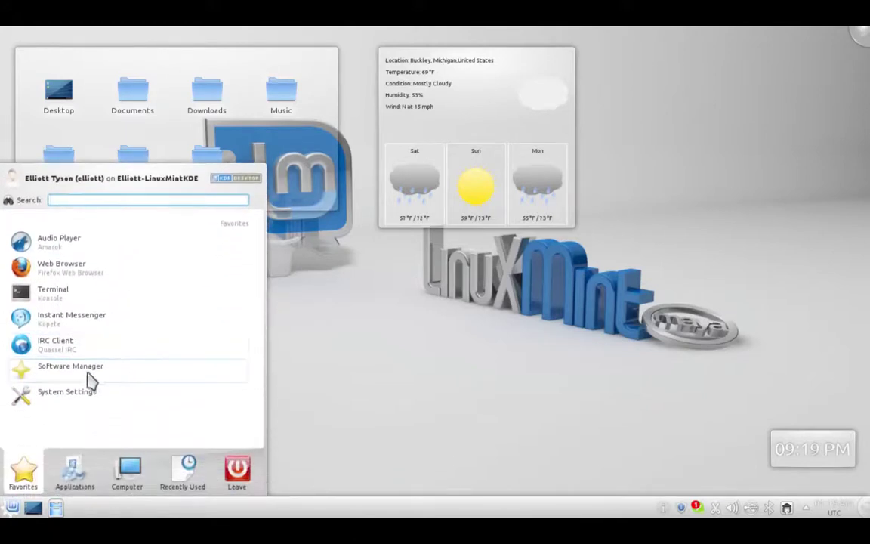
mouse_move(117, 472)
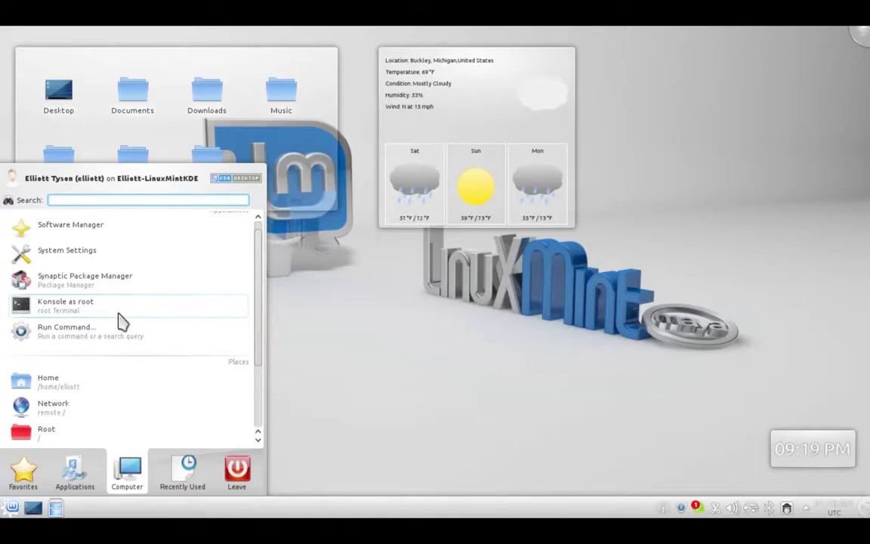
scroll(136, 349, down, 3)
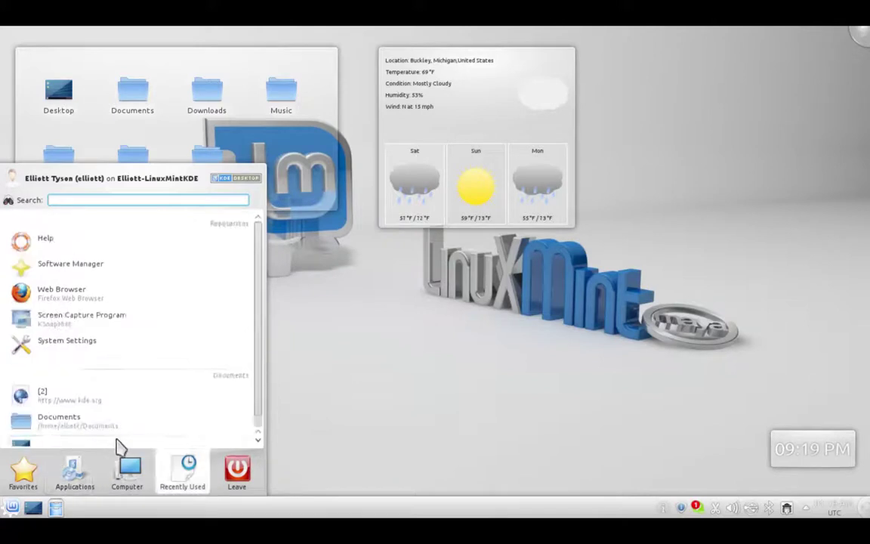
mouse_move(187, 472)
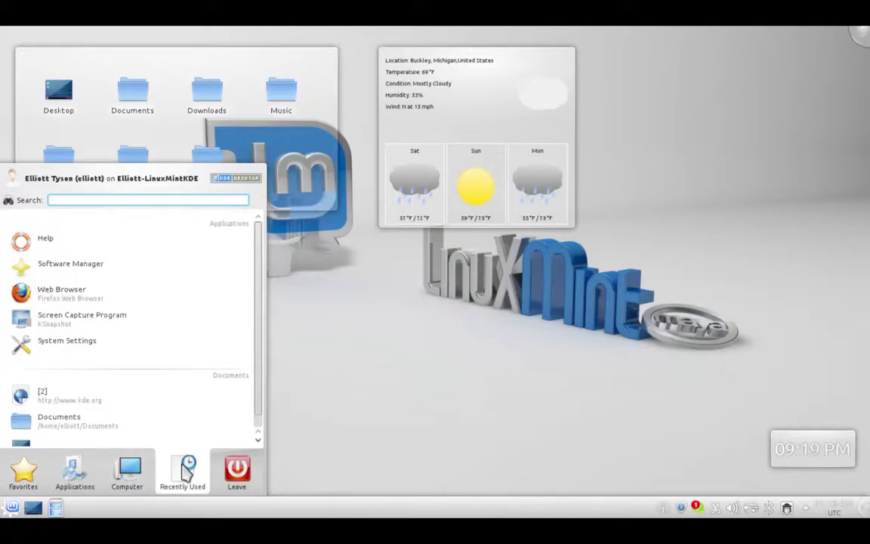
scroll(181, 317, down, 1)
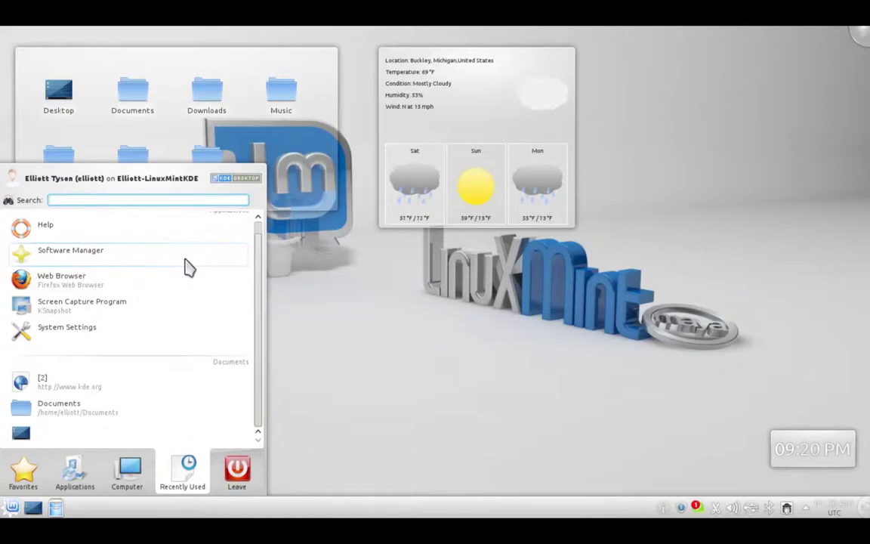
Examine the session and system options in the application launcher's Leave section.
click(243, 464)
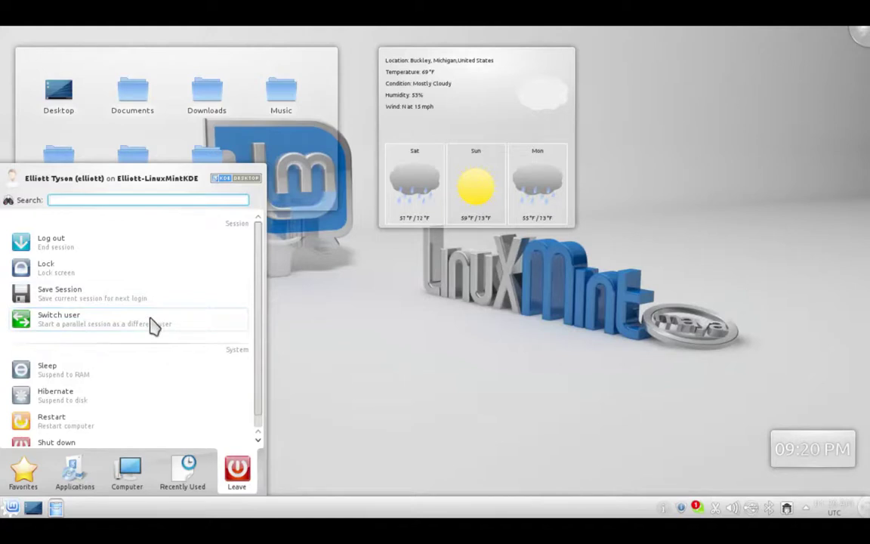
scroll(151, 324, down, 1)
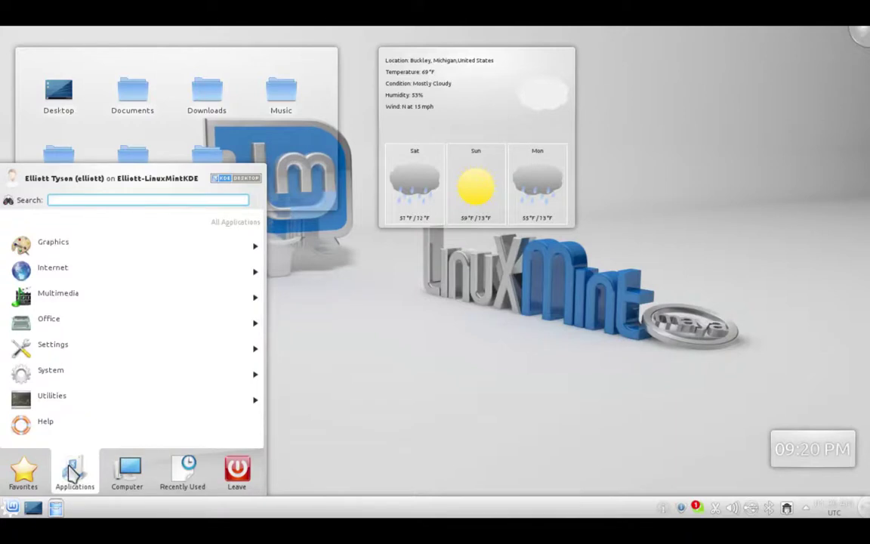
View all the setting categories in a maximized System Settings window and close System Settings.
mouse_move(24, 472)
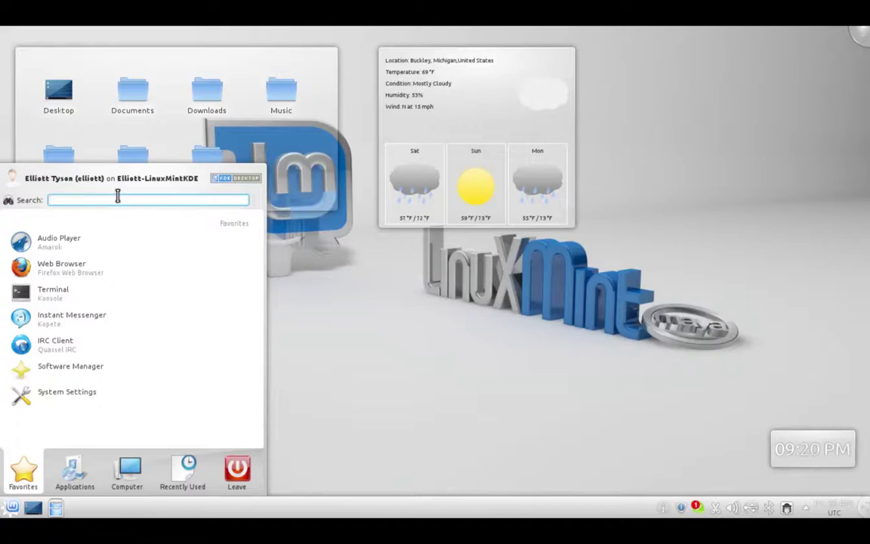
click(96, 406)
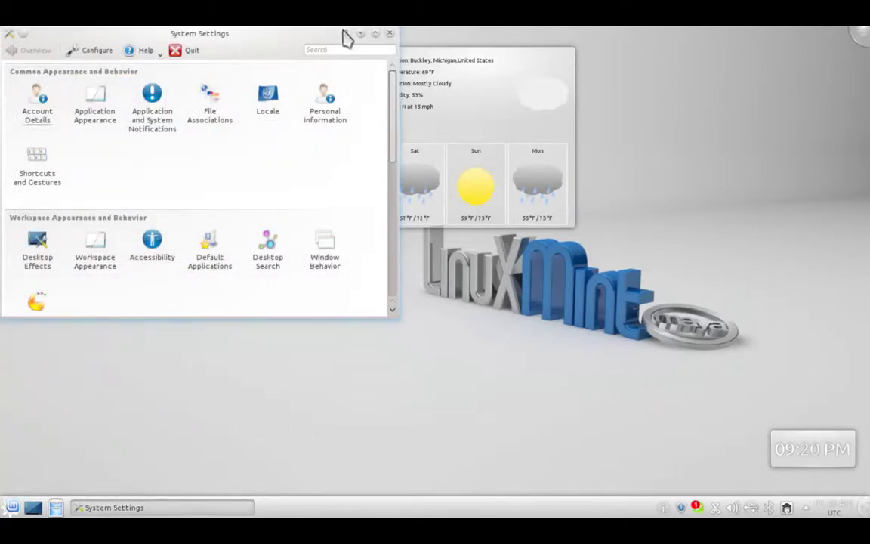
click(375, 34)
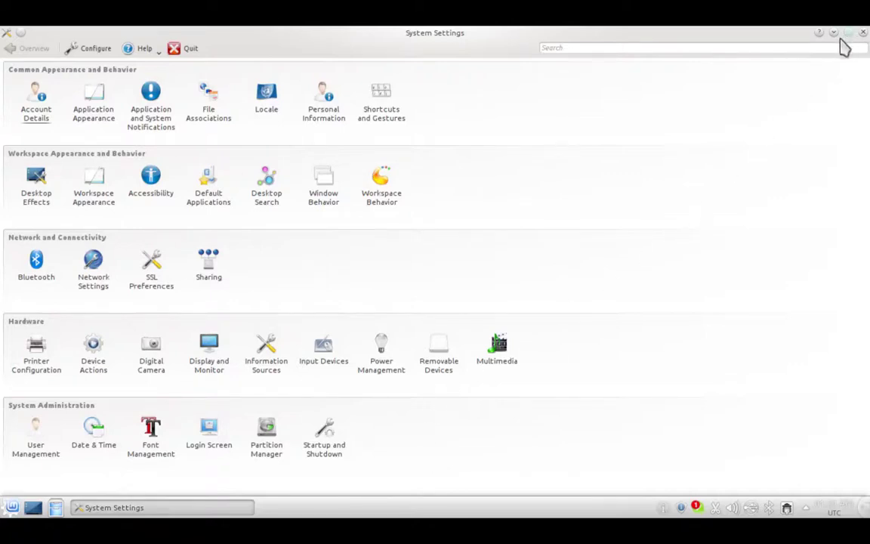
click(603, 47)
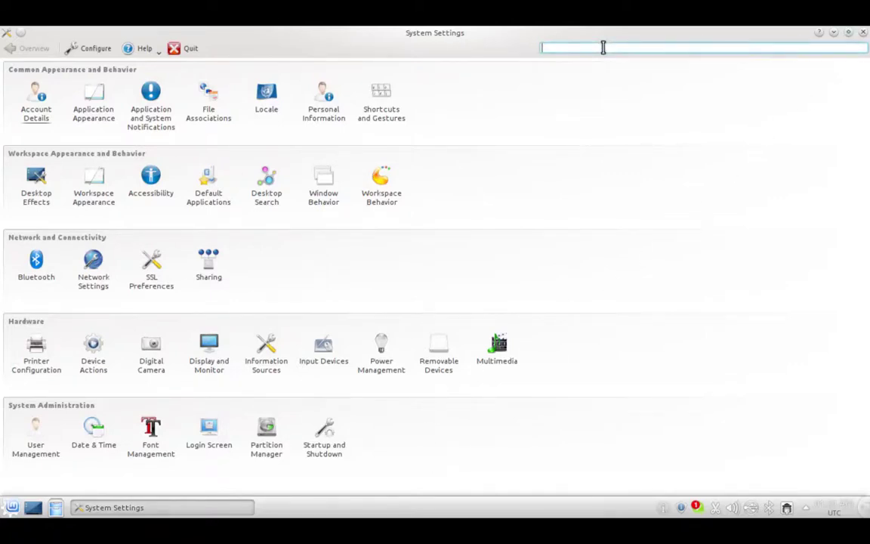
click(864, 36)
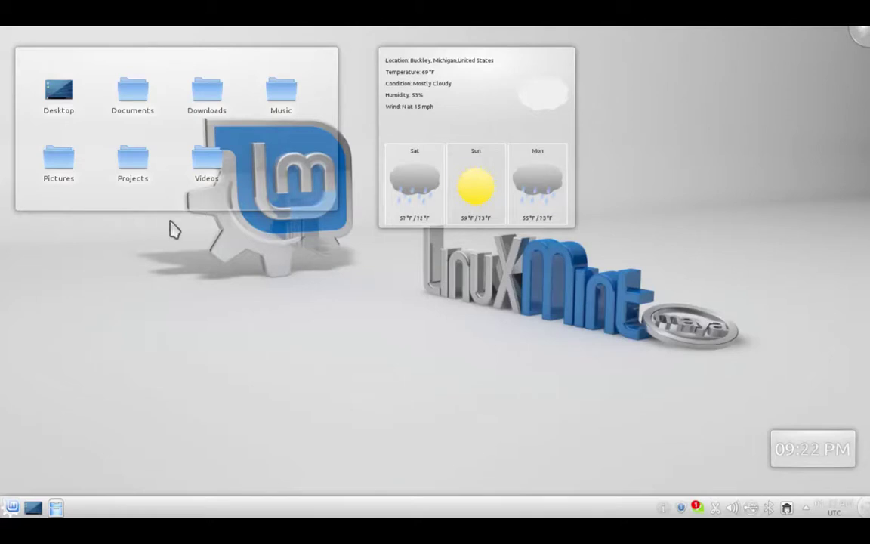
Open the Software Manager from the launcher's favorites and shift its window slightly up and to the left.
click(10, 508)
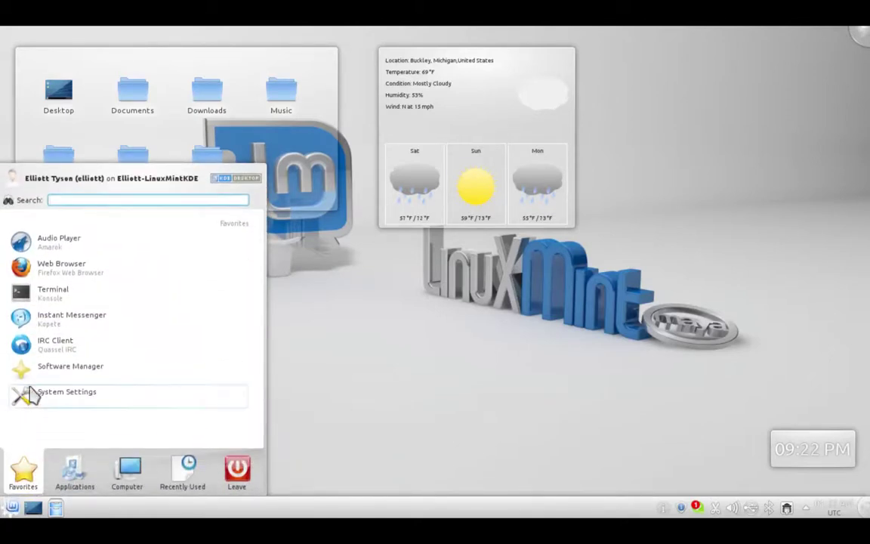
click(38, 370)
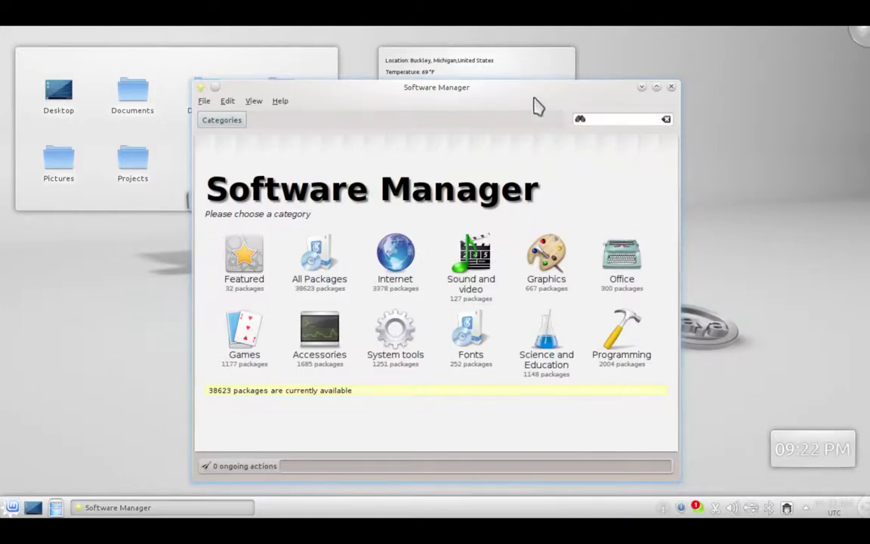
mouse_move(534, 104)
drag(534, 104, 503, 97)
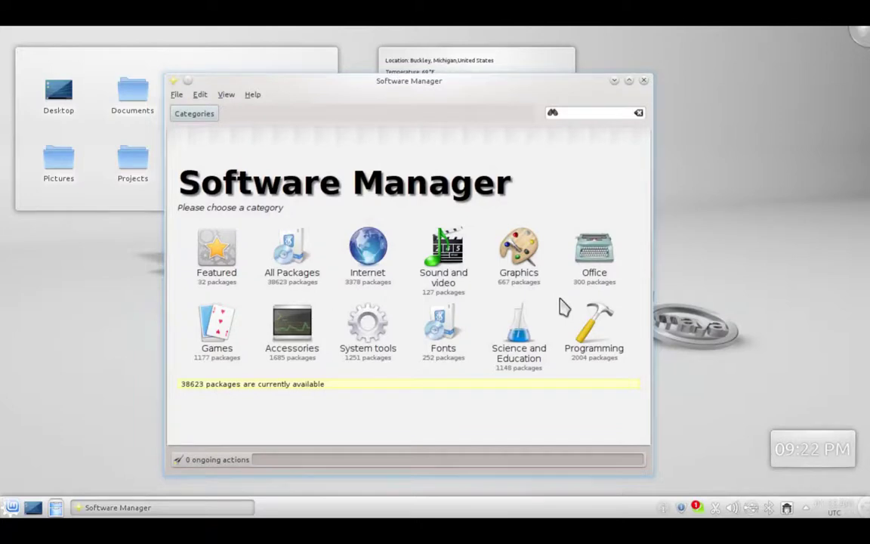
Hide the Software Manager window to reveal the desktop and restore it.
key(ctrl+F12)
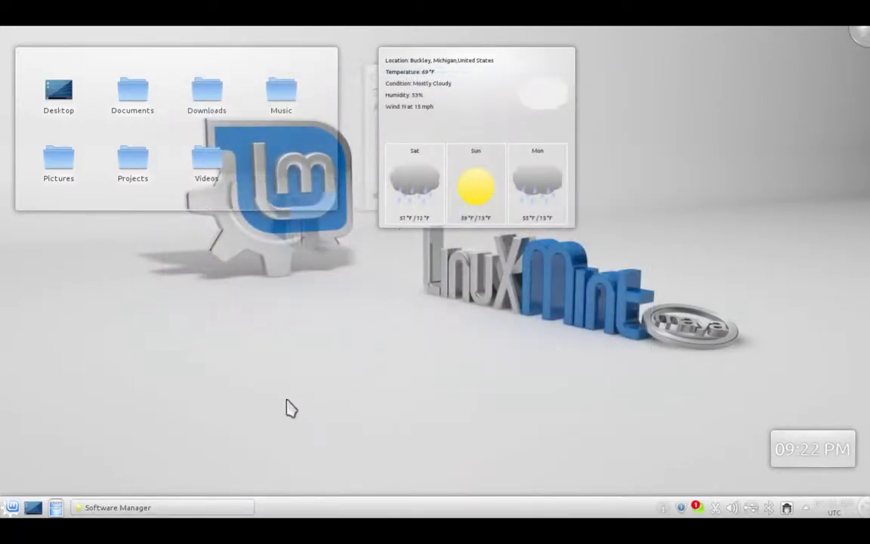
click(113, 508)
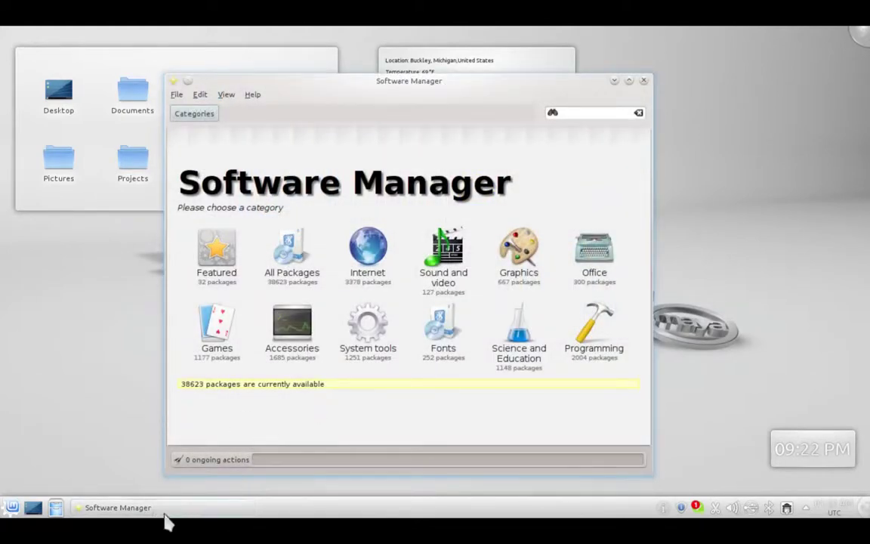
mouse_move(138, 512)
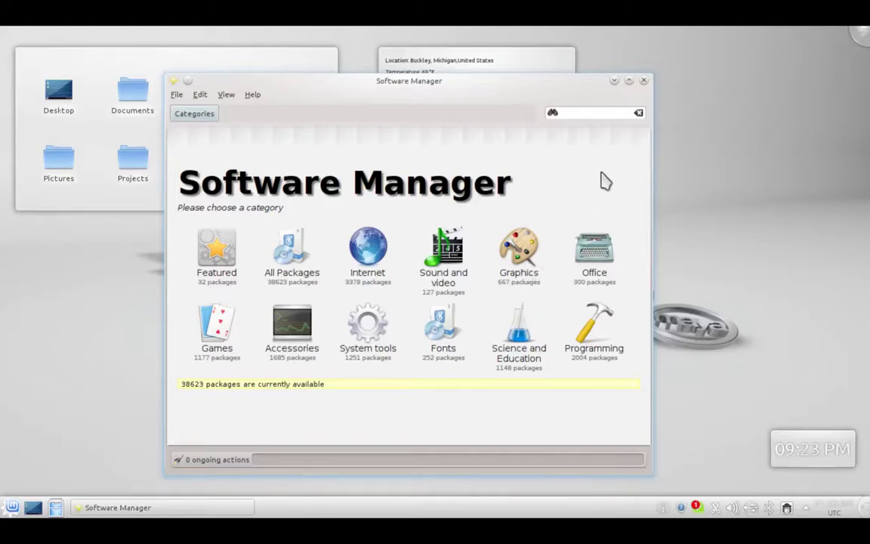
Search the Software Manager for Skype and open the details page of the skype package.
click(594, 113)
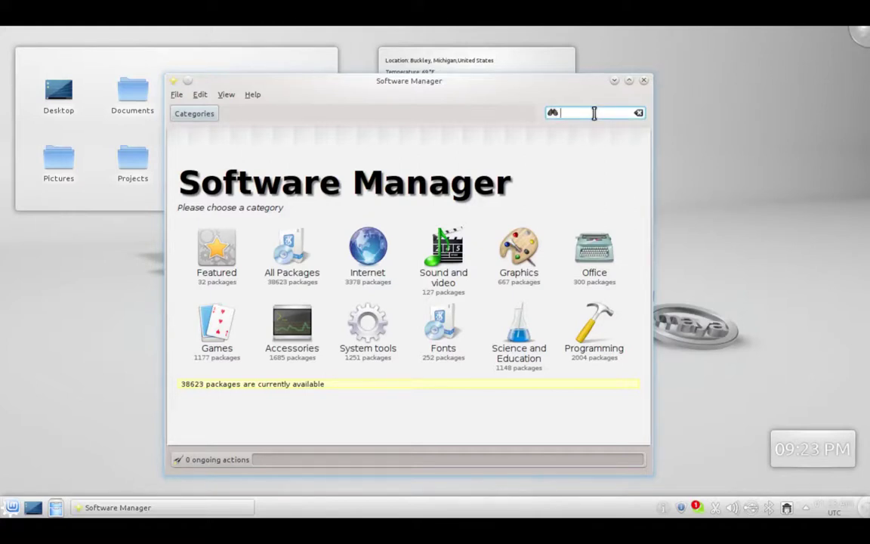
text(Skype)
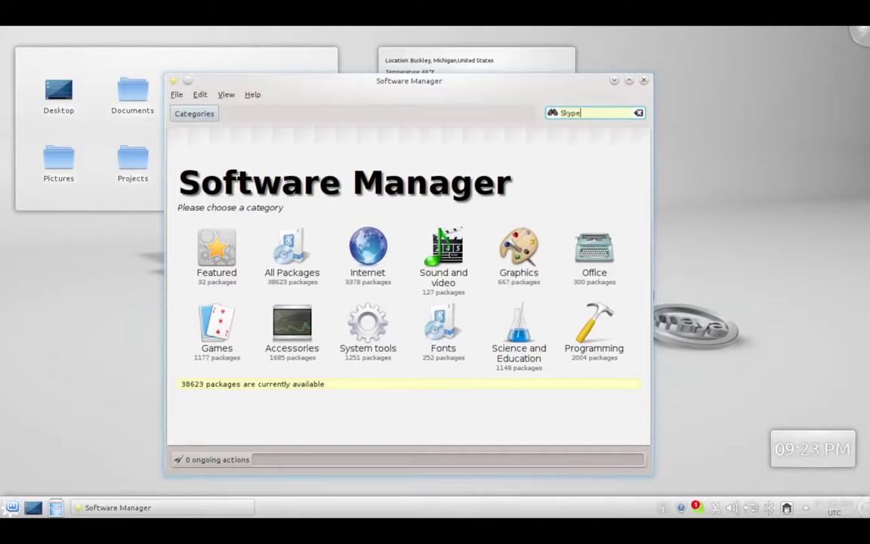
key(Return)
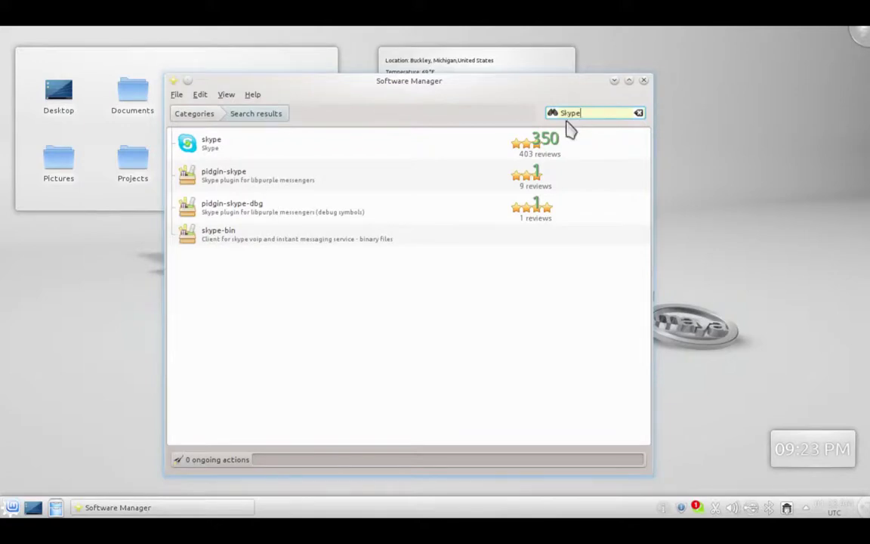
click(443, 156)
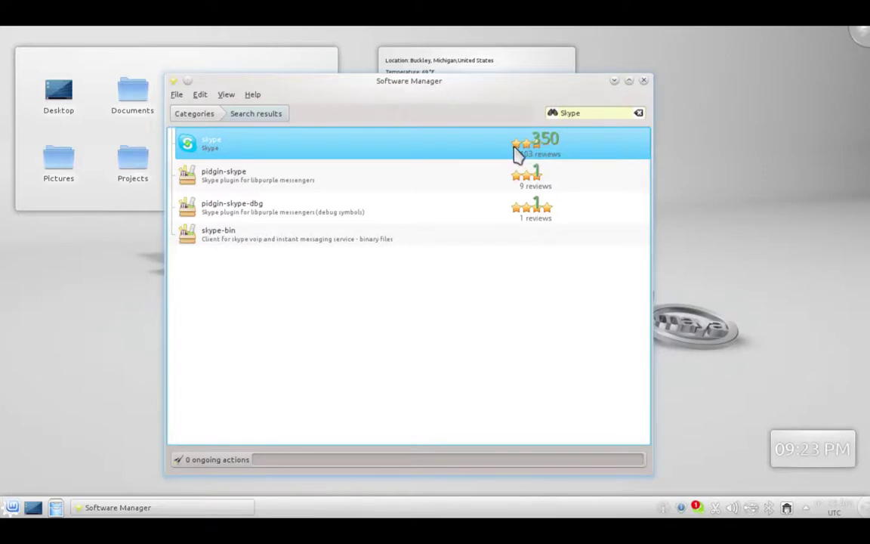
double_click(459, 147)
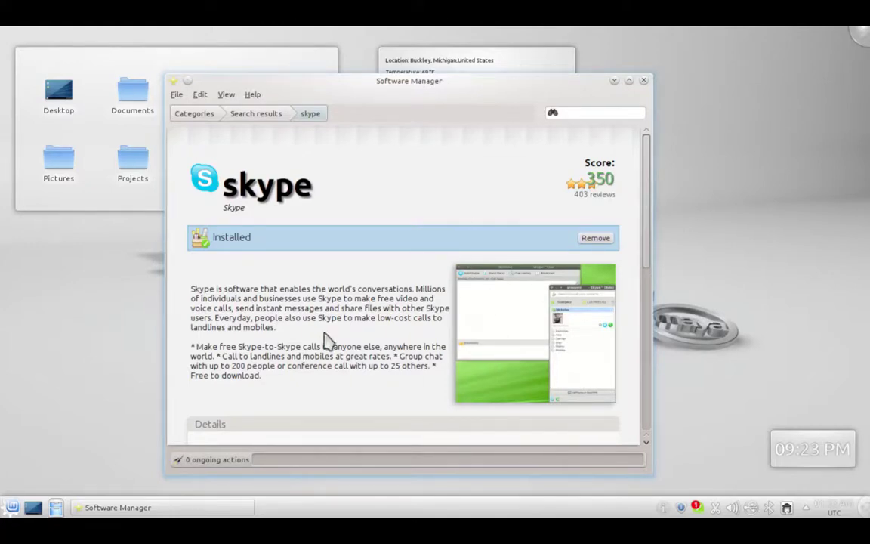
Look through the skype package's description and user reviews, and close the Software Manager.
scroll(321, 338, down, 1)
scroll(320, 339, down, 6)
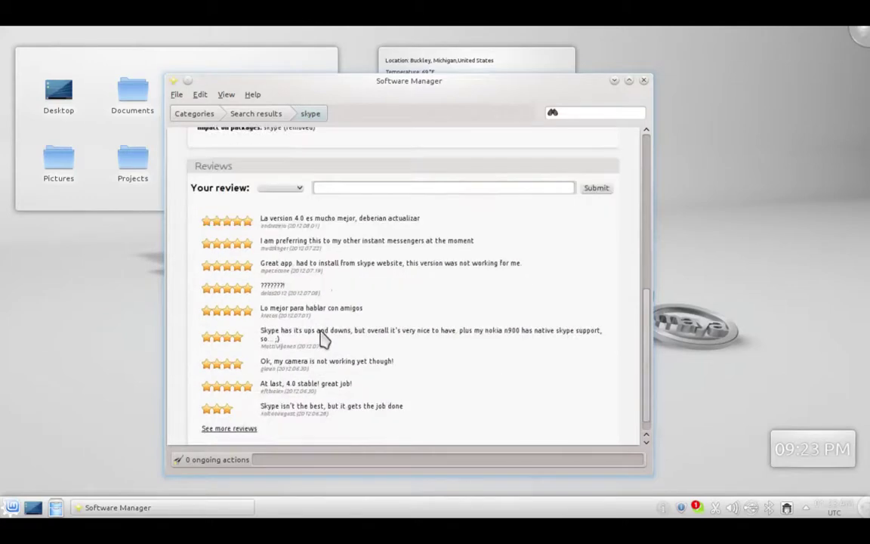
scroll(321, 342, up, 8)
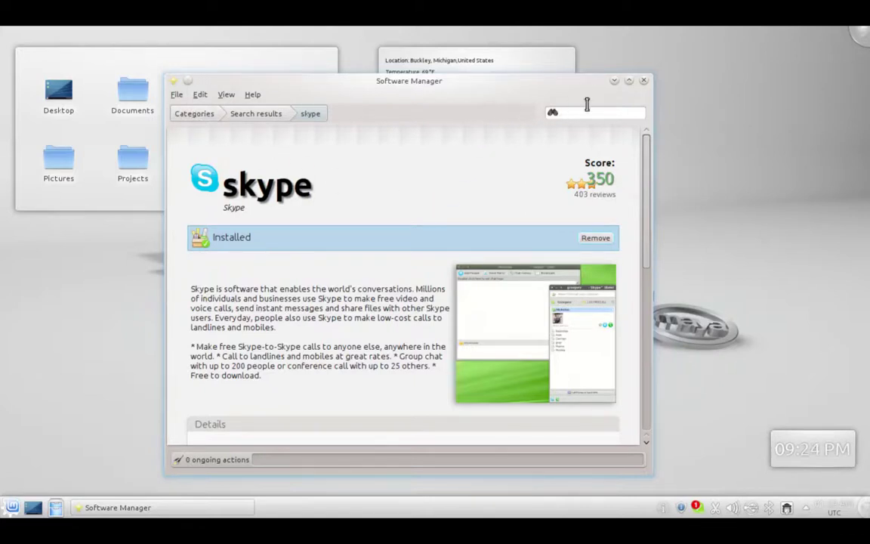
click(643, 81)
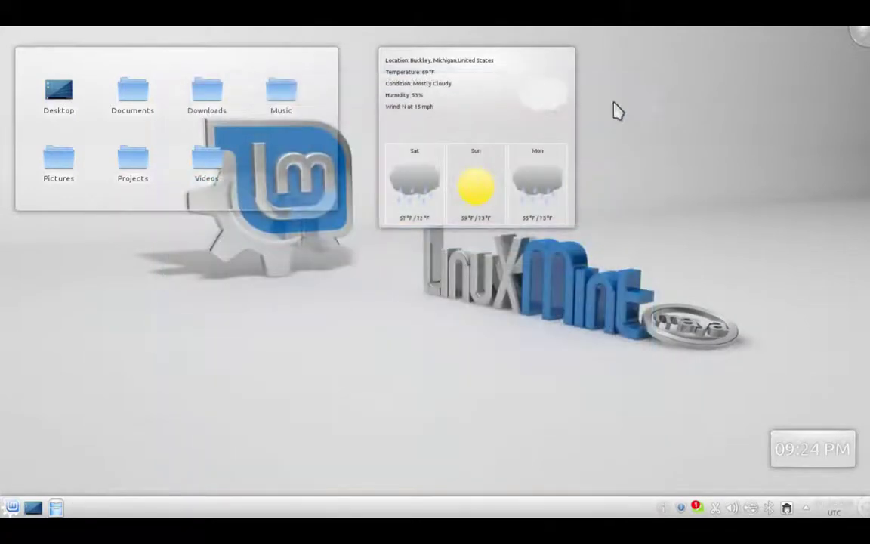